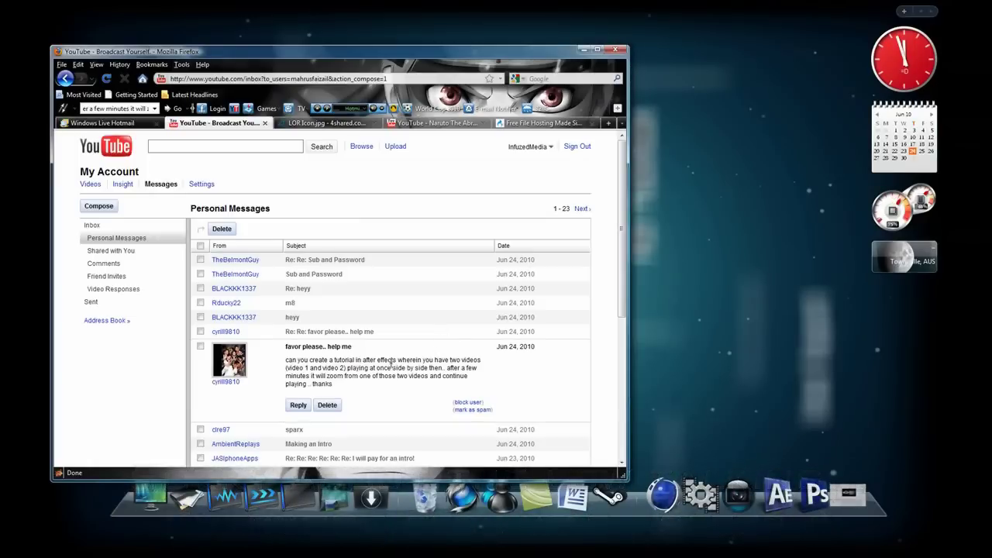
Highlight the sender's username and the opening lines of the YouTube tutorial request.
double_click(229, 382)
click(234, 403)
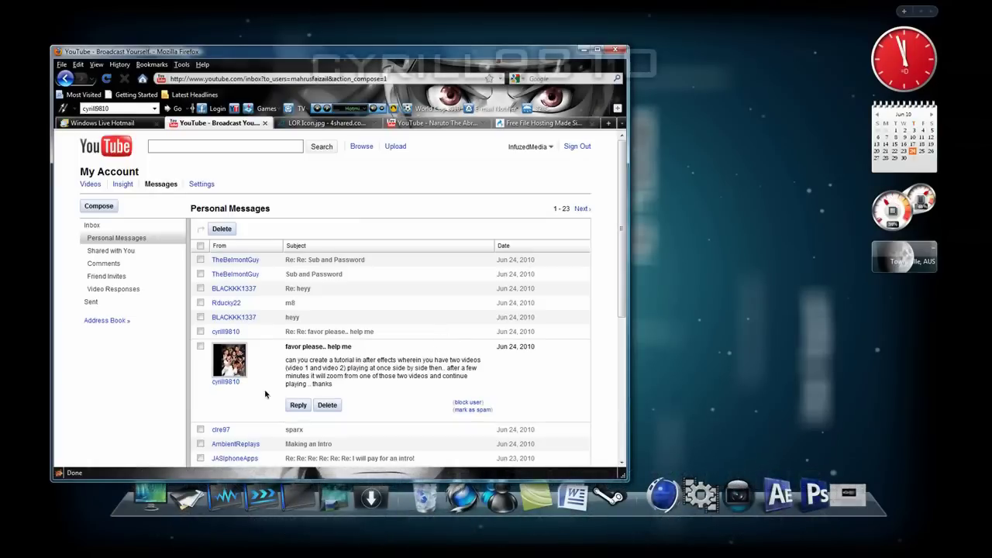
drag(285, 360, 480, 369)
click(335, 375)
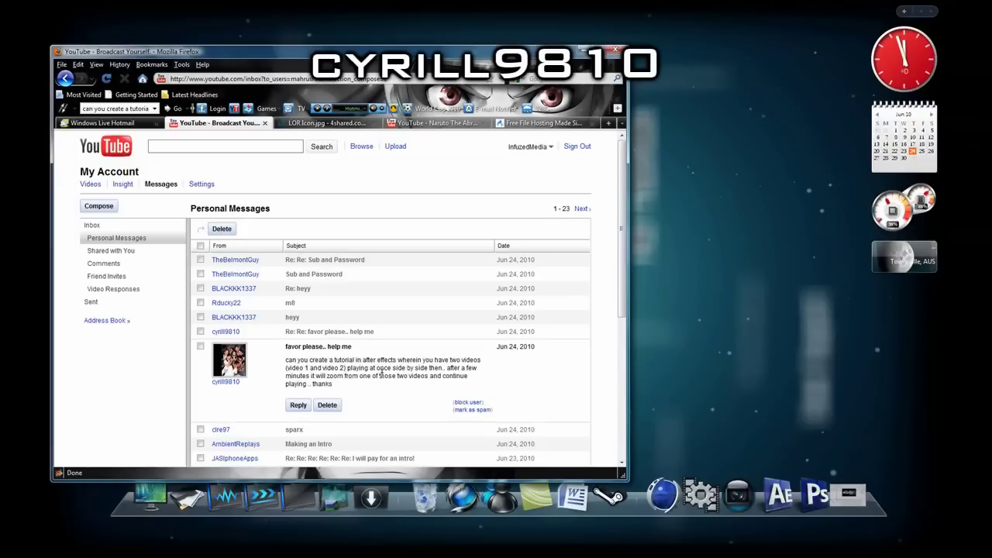
Highlight the side-by-side videos passage and closing words, then minimize Firefox.
drag(373, 369, 417, 369)
drag(460, 376, 468, 376)
click(404, 369)
click(583, 49)
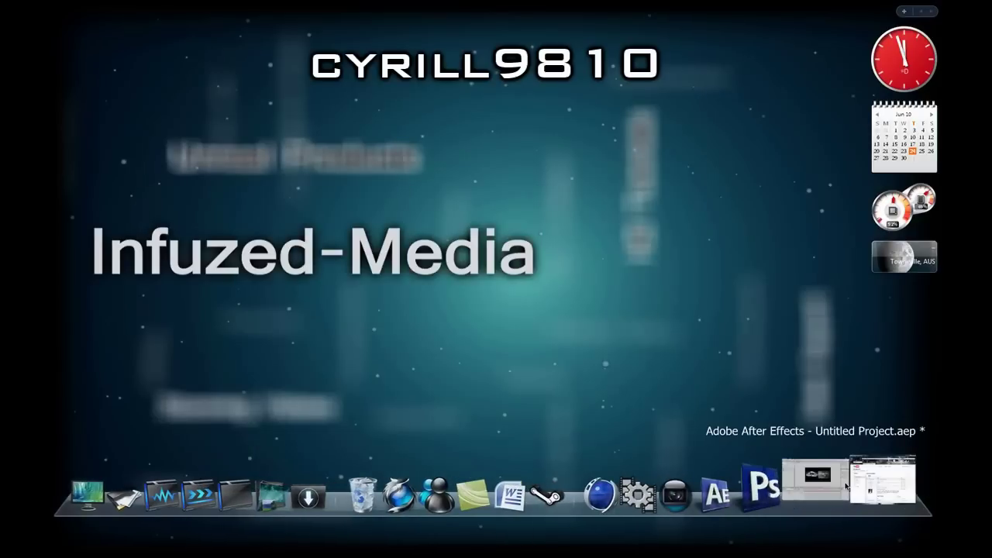
Bring After Effects forward and scrub the Tutorial Example timeline to preview the moon zoom.
click(834, 487)
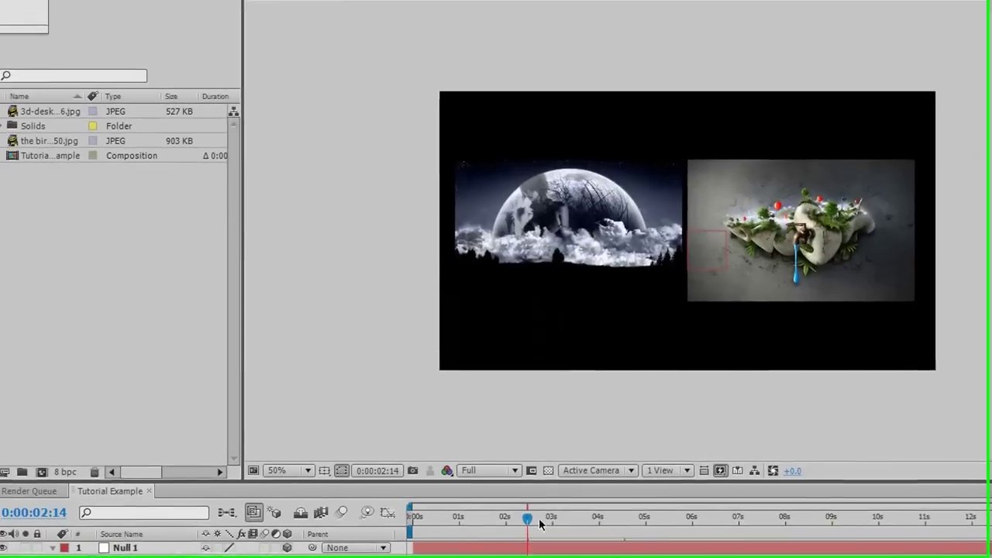
drag(529, 520, 649, 528)
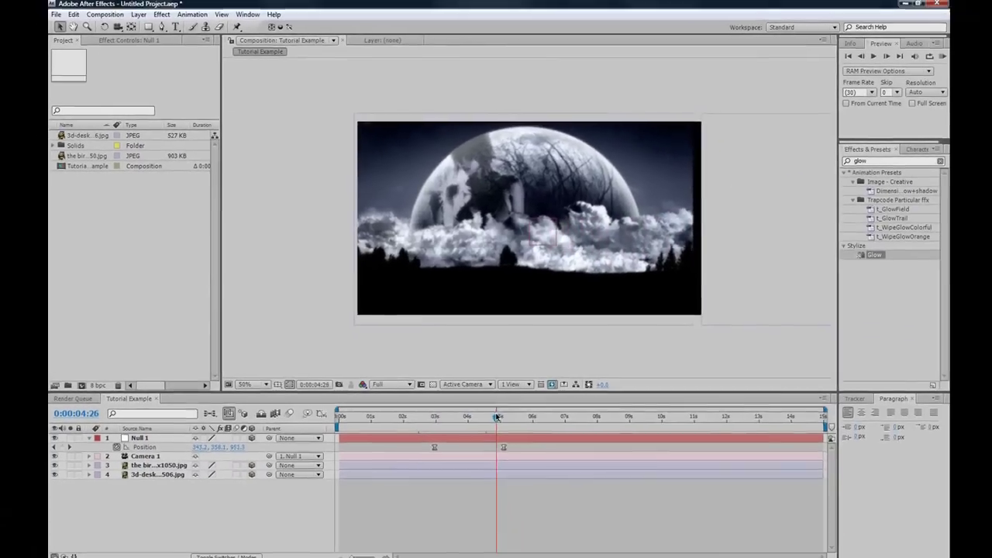
drag(497, 417, 511, 417)
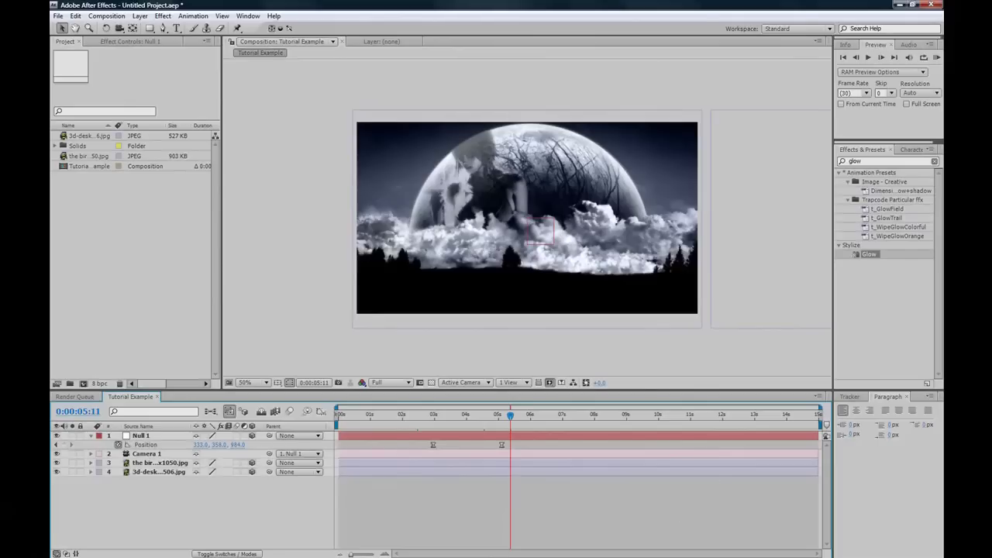
click(124, 16)
Create Comp 1 at 1280×720, 30 fps, 15 seconds using the default composition settings.
click(124, 31)
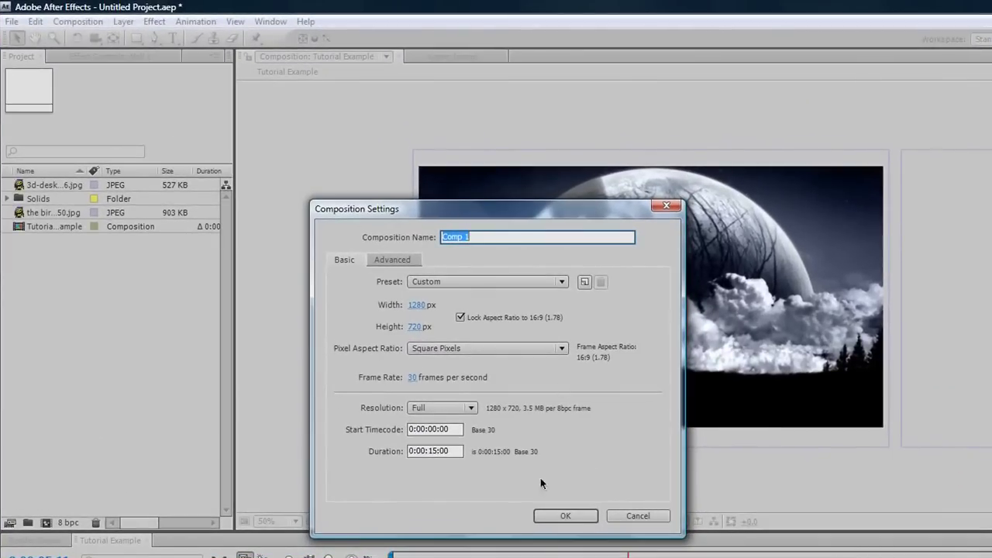
click(565, 515)
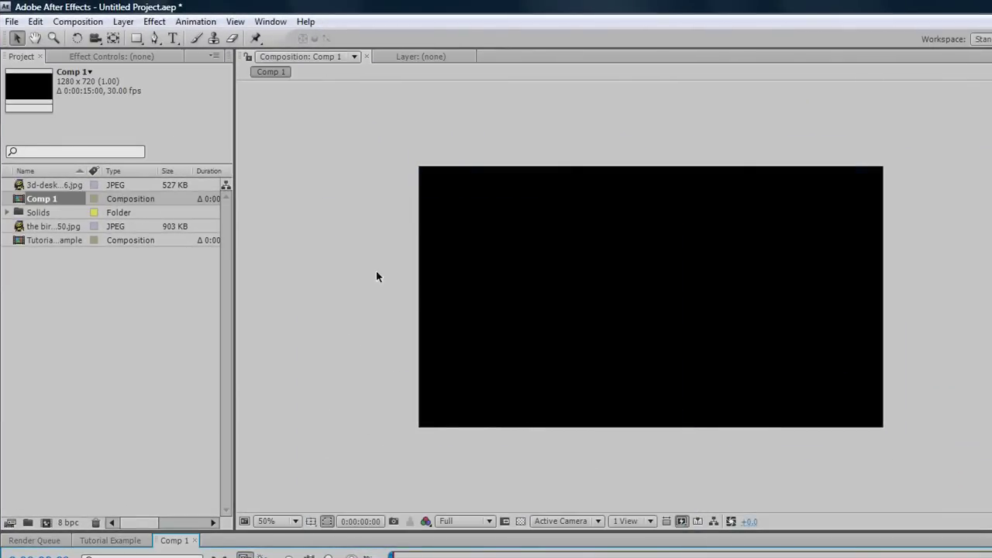
click(46, 227)
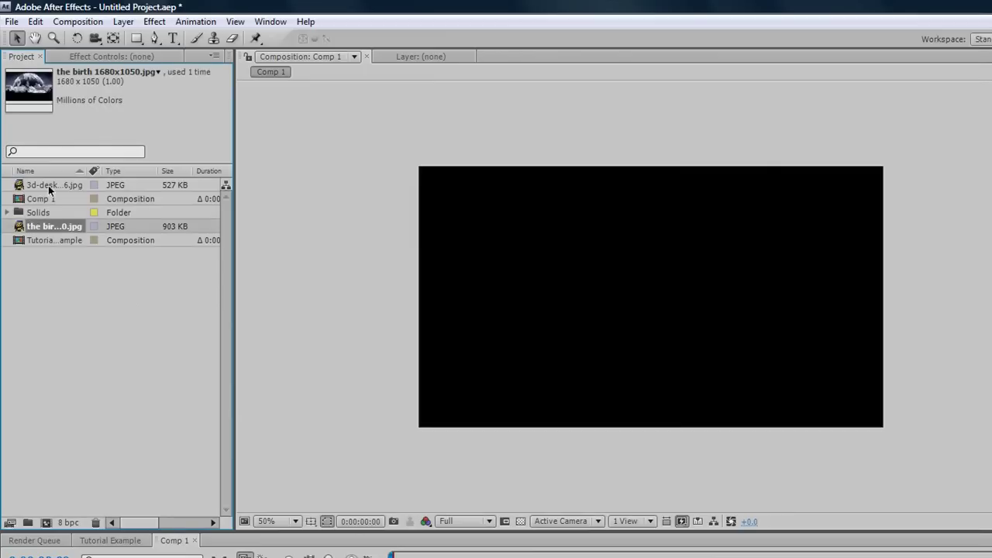
Drag the moon and desktop wallpaper JPEGs into Comp 1 and shrink them with a corner handle.
ctrl+click(48, 186)
drag(80, 191, 654, 298)
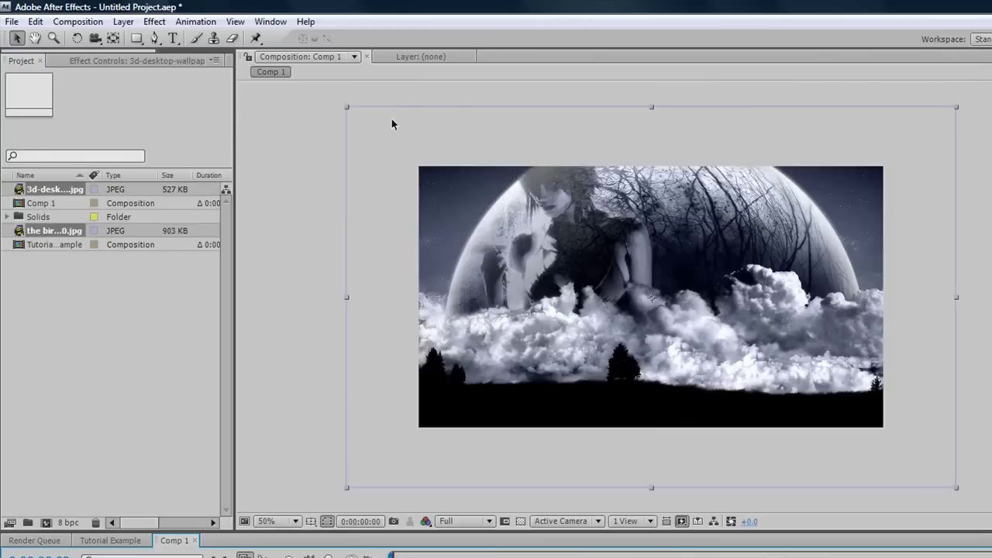
drag(345, 108, 517, 159)
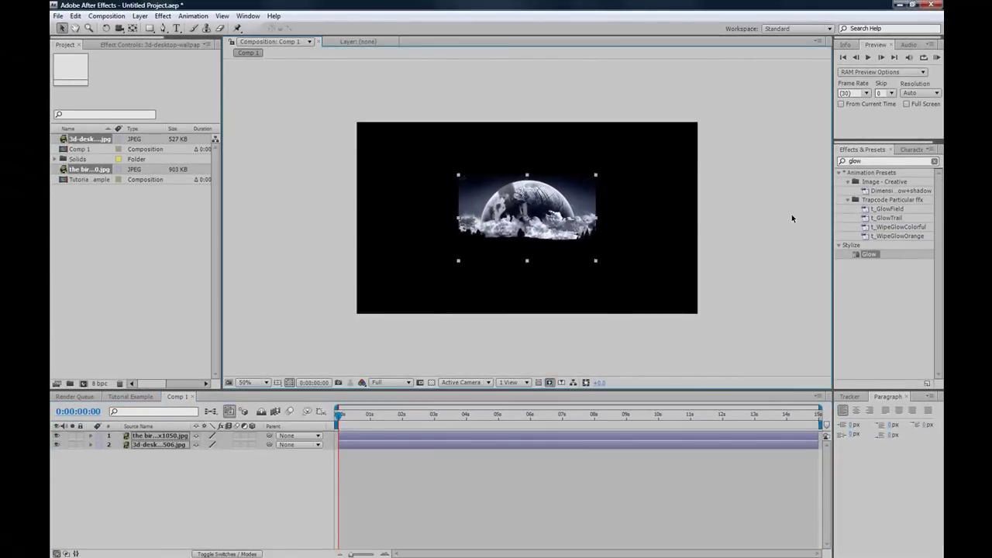
click(812, 253)
key(period)
click(619, 236)
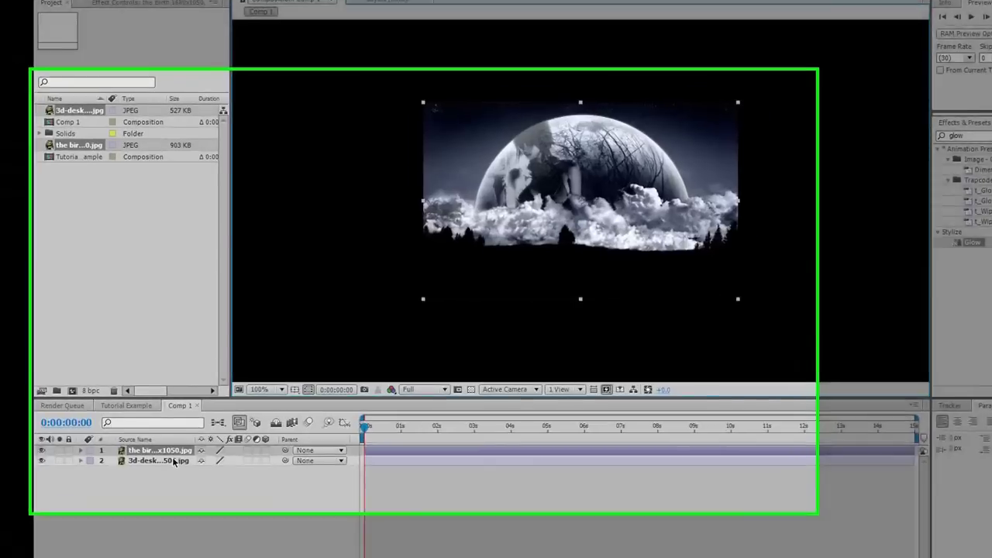
Slide the moon image right via Position X and move the desktop image to the left.
key(p)
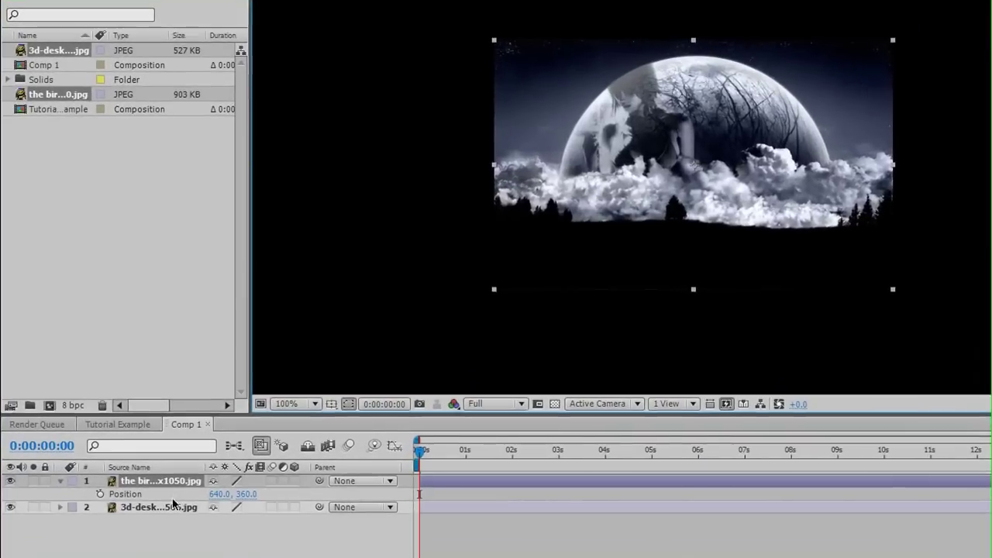
mouse_move(214, 495)
mouse_down()
mouse_move(420, 493)
mouse_move(450, 480)
mouse_move(455, 457)
mouse_up()
key(comma)
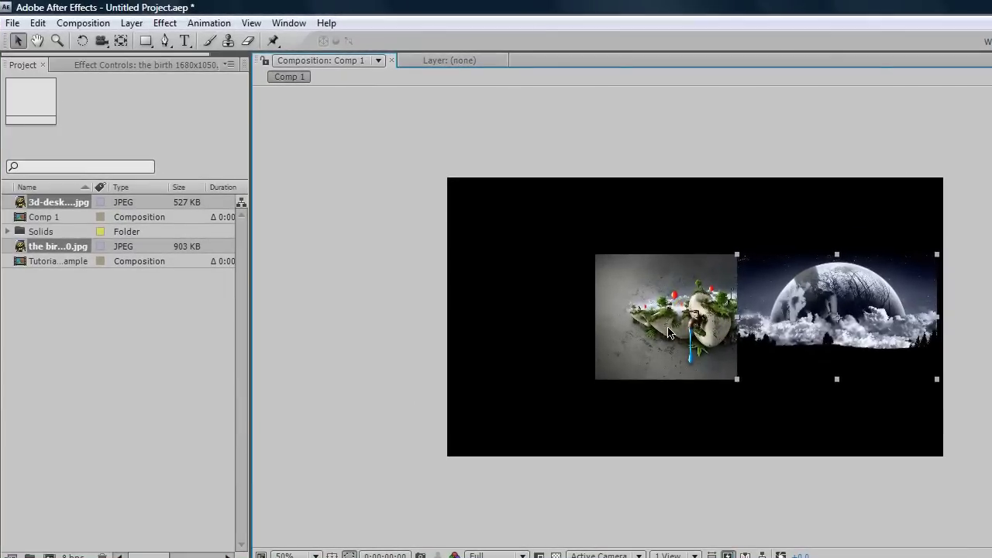
click(530, 217)
drag(699, 314, 561, 332)
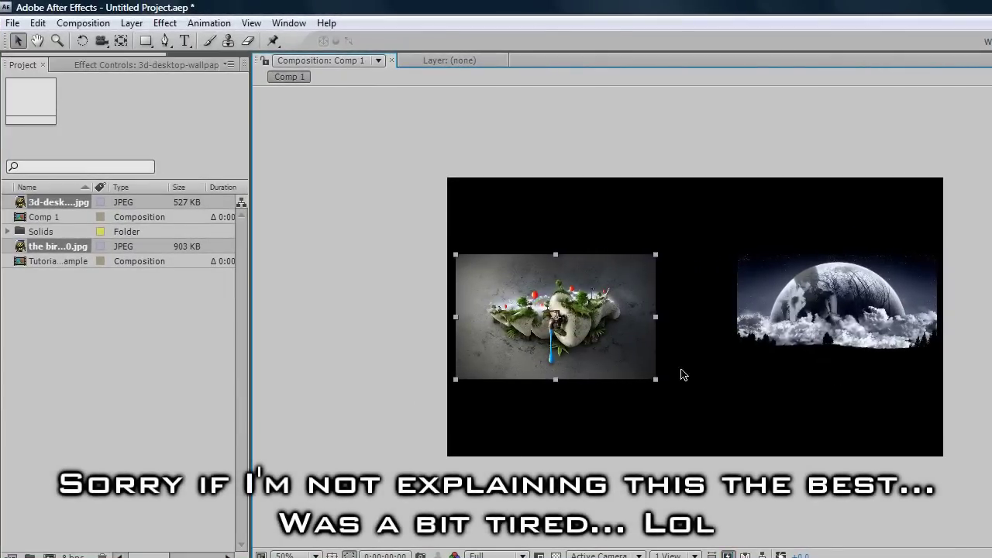
Enlarge both images, butt the moon against the desktop image, and set time to 0:00:02:29.
drag(657, 380, 678, 392)
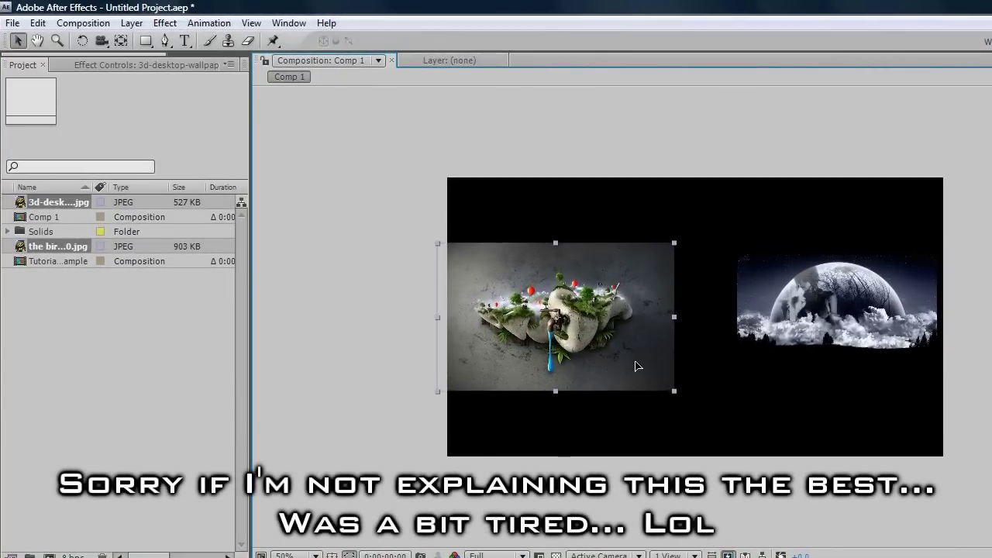
click(749, 372)
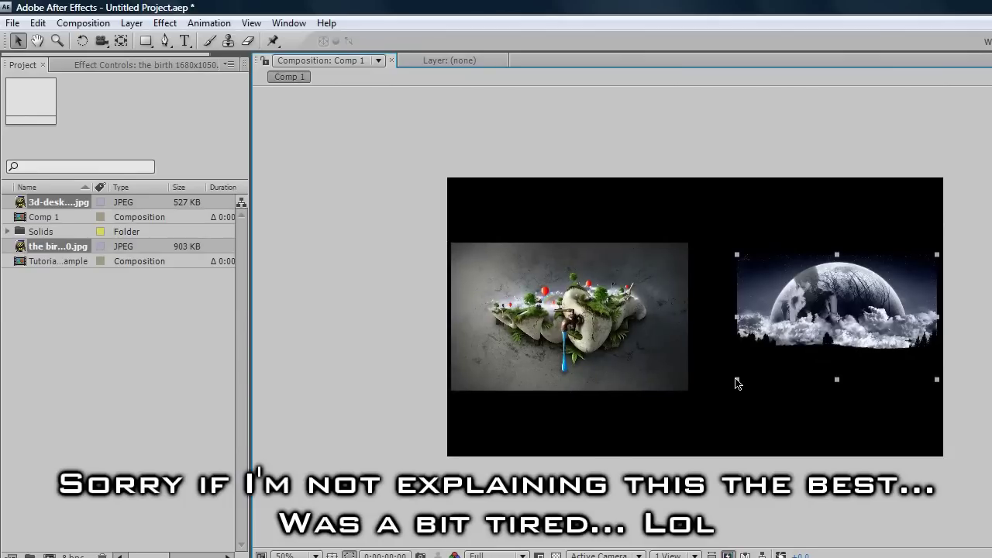
drag(735, 382, 711, 398)
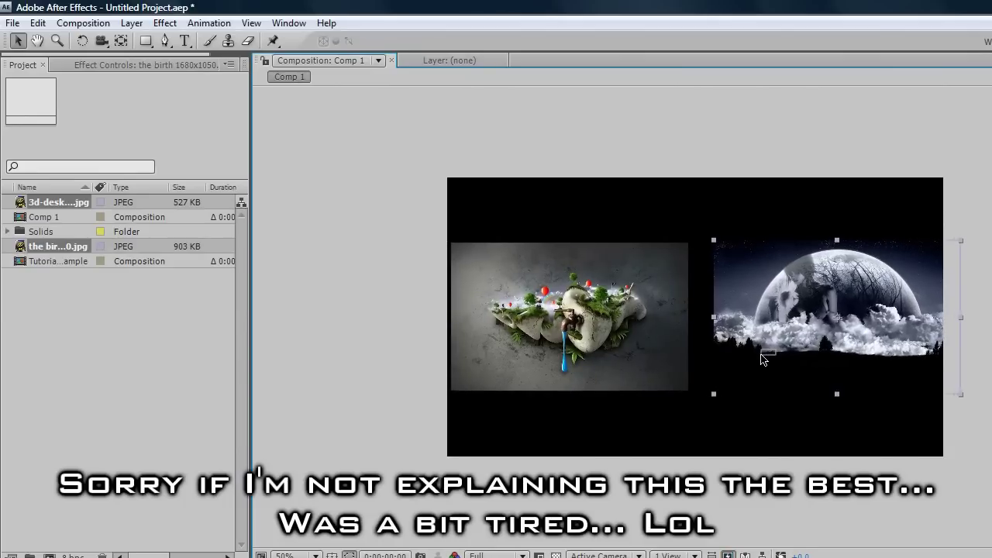
drag(799, 346, 774, 350)
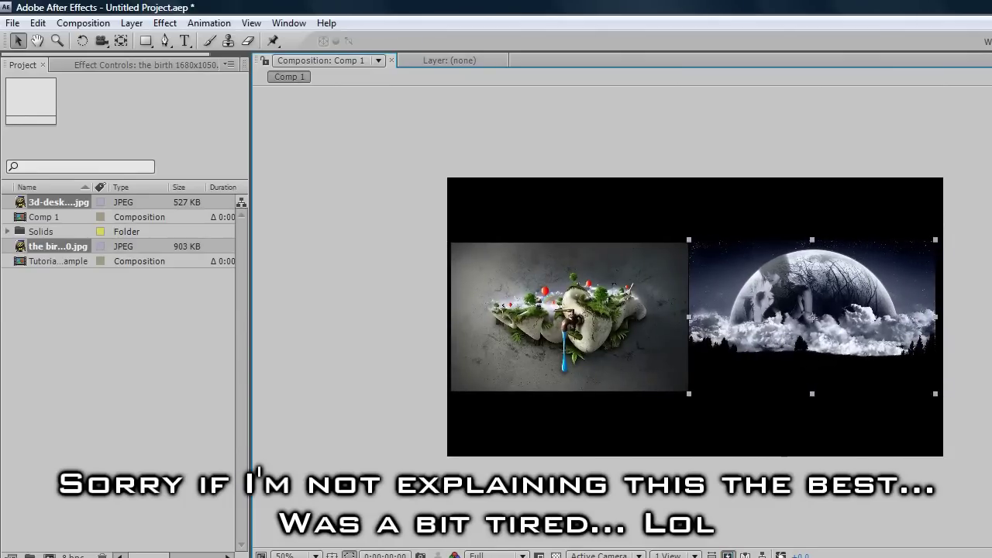
scroll(698, 312, up, 2)
scroll(698, 312, down, 2)
scroll(698, 312, up, 2)
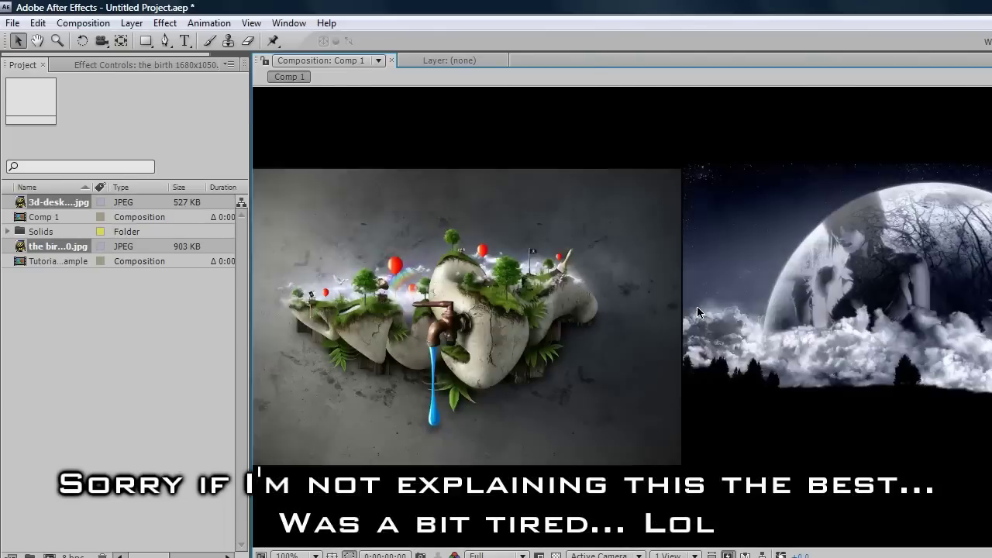
scroll(697, 308, down, 2)
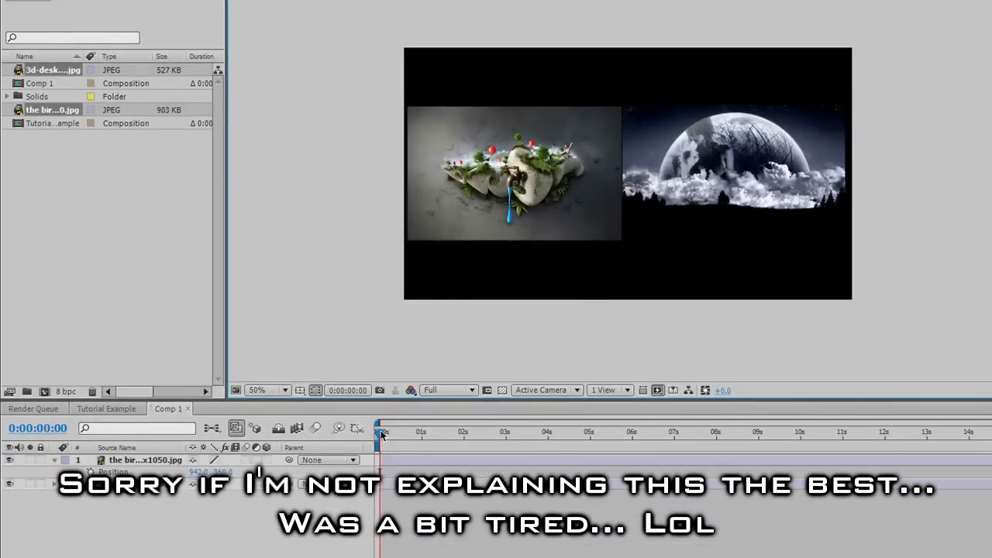
drag(382, 436, 505, 433)
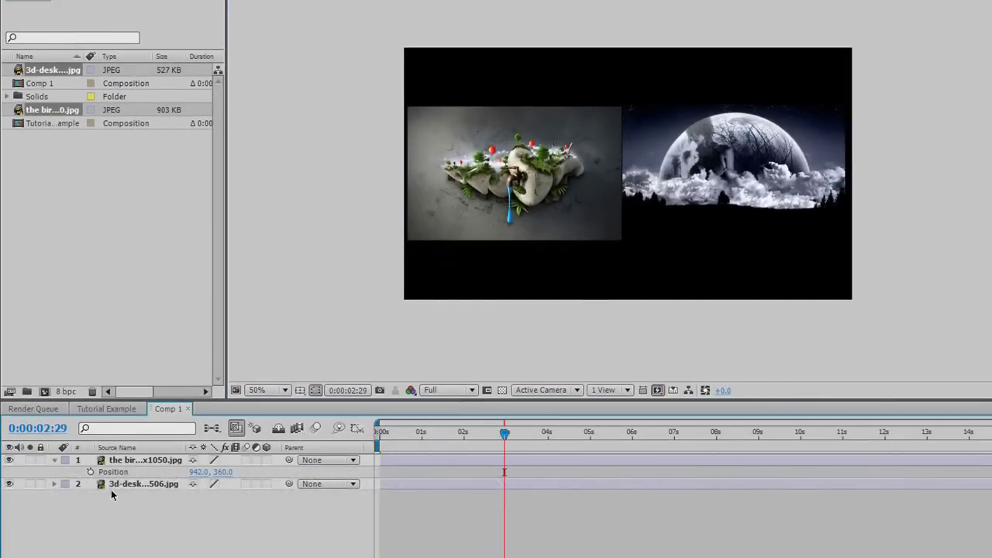
Hide the Position property and turn on the 3D switch for both image layers.
click(54, 463)
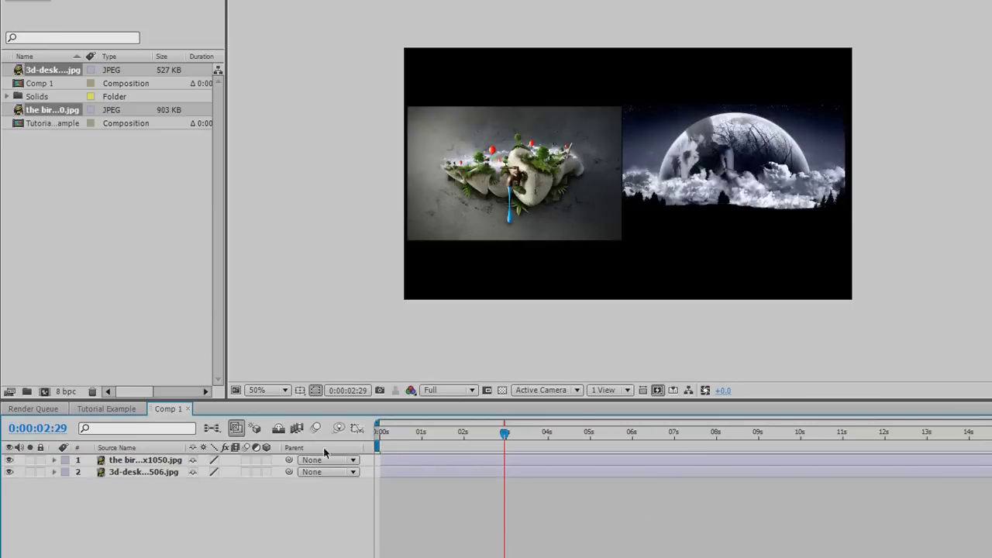
click(266, 460)
click(266, 472)
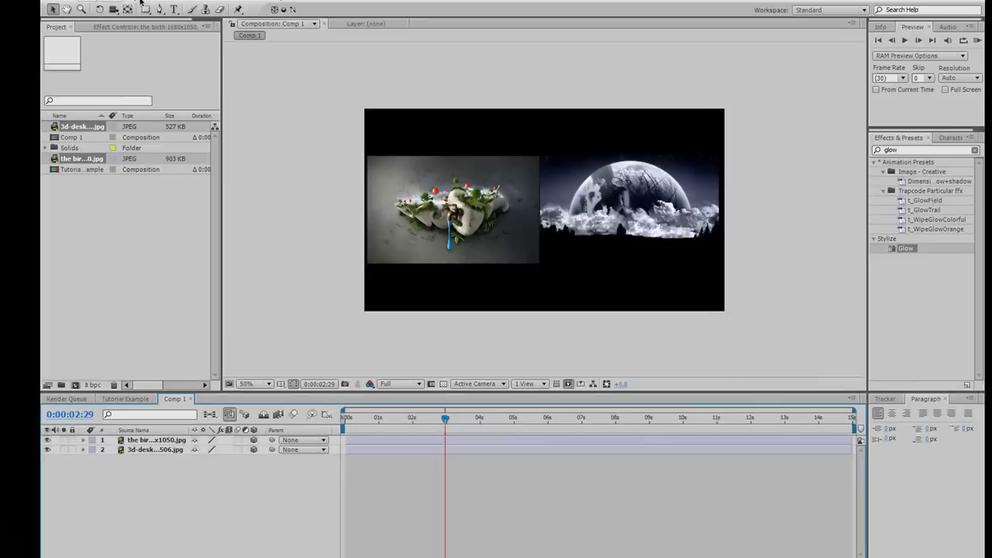
Add a new camera layer, Camera 1, with default settings.
click(140, 15)
mouse_move(154, 28)
click(344, 63)
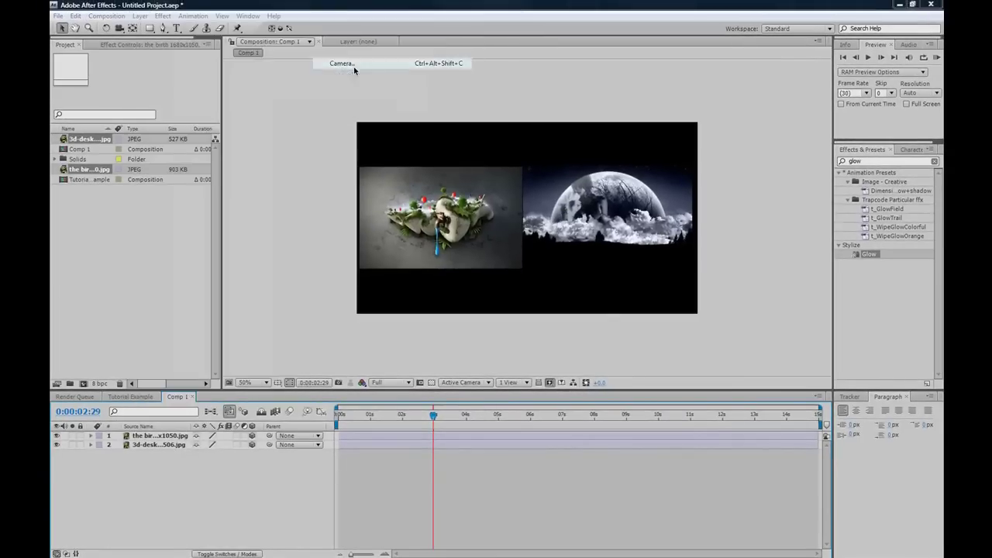
key(Return)
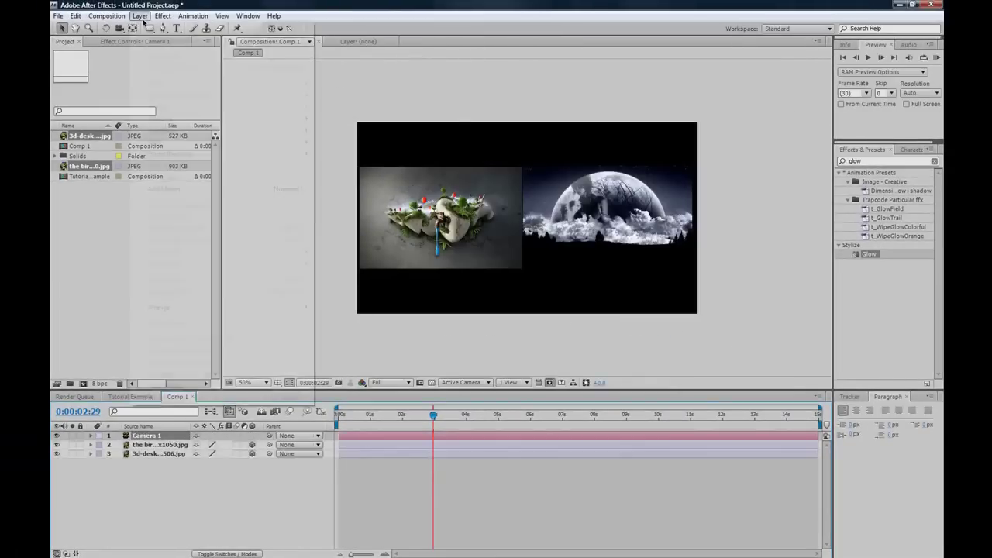
click(140, 16)
Add a Null 2 object and pick-whip Camera 1's Parent to Null 2.
mouse_move(155, 28)
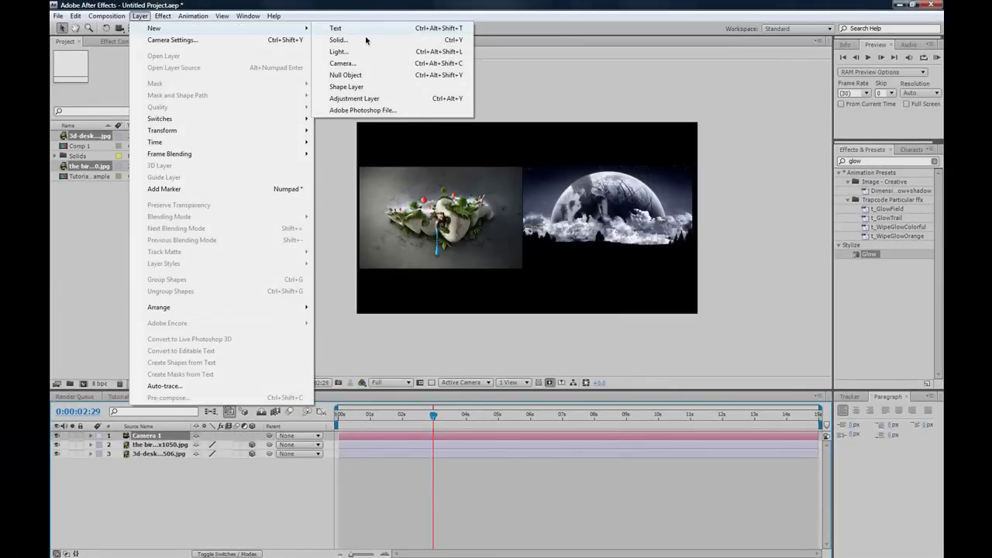
click(347, 74)
click(273, 482)
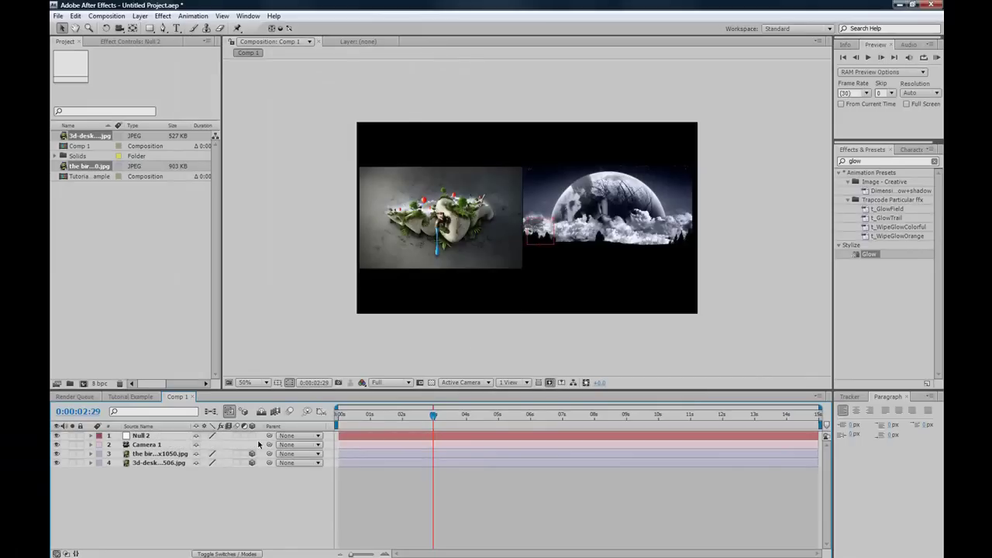
click(167, 447)
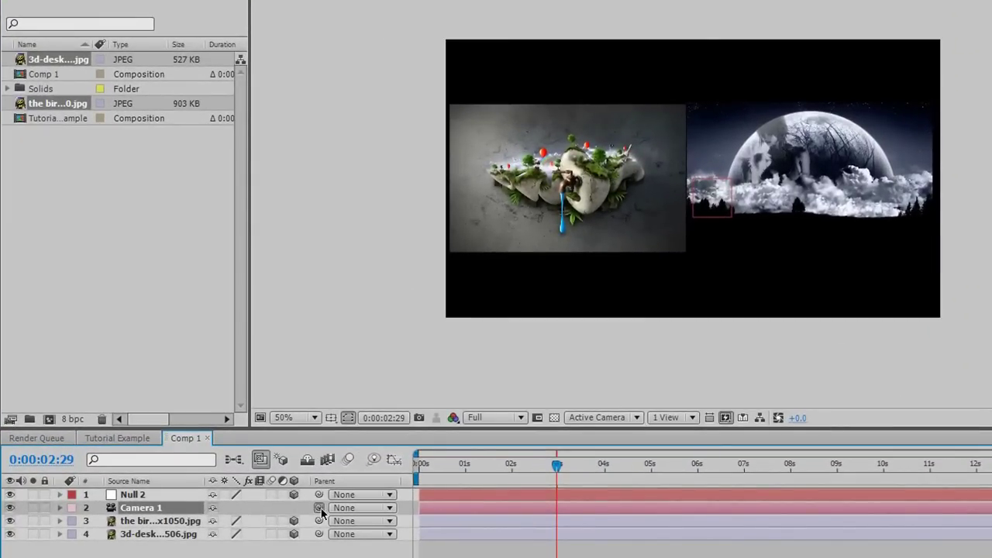
drag(321, 510, 142, 497)
click(155, 495)
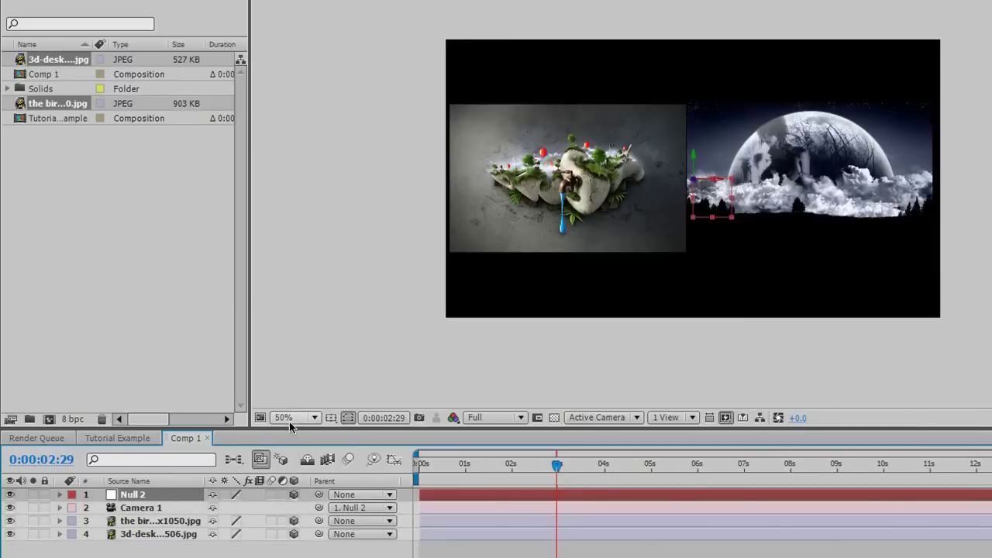
Key Null 2's Position at 0:00:03:00 (640, 360, 0), then move the playhead to 4:29.
key(p)
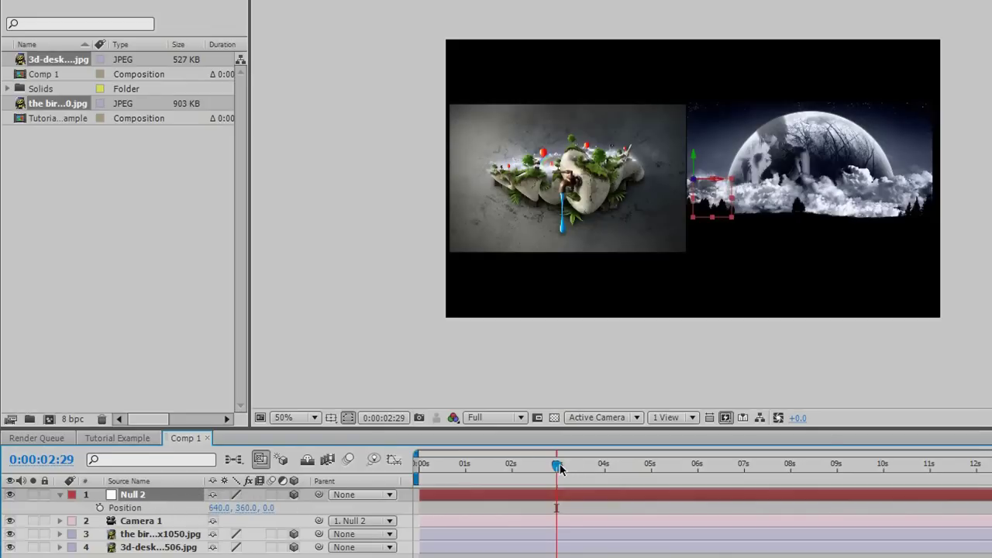
drag(560, 469, 561, 468)
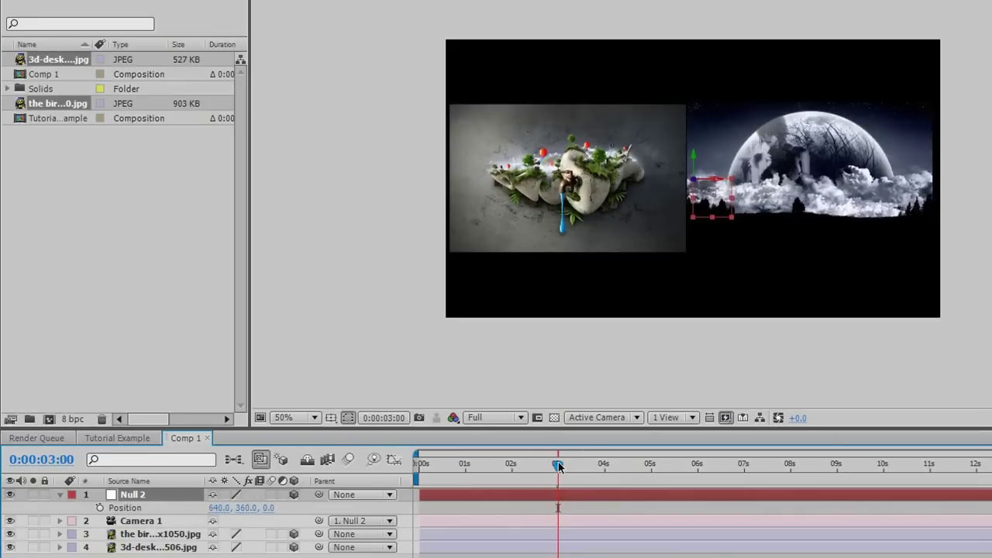
click(98, 510)
drag(558, 465, 652, 467)
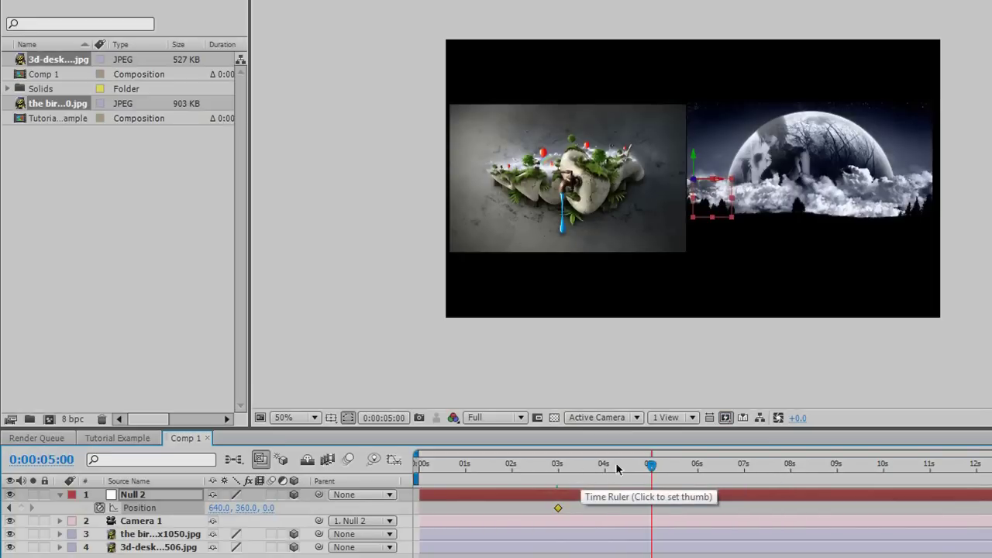
click(651, 467)
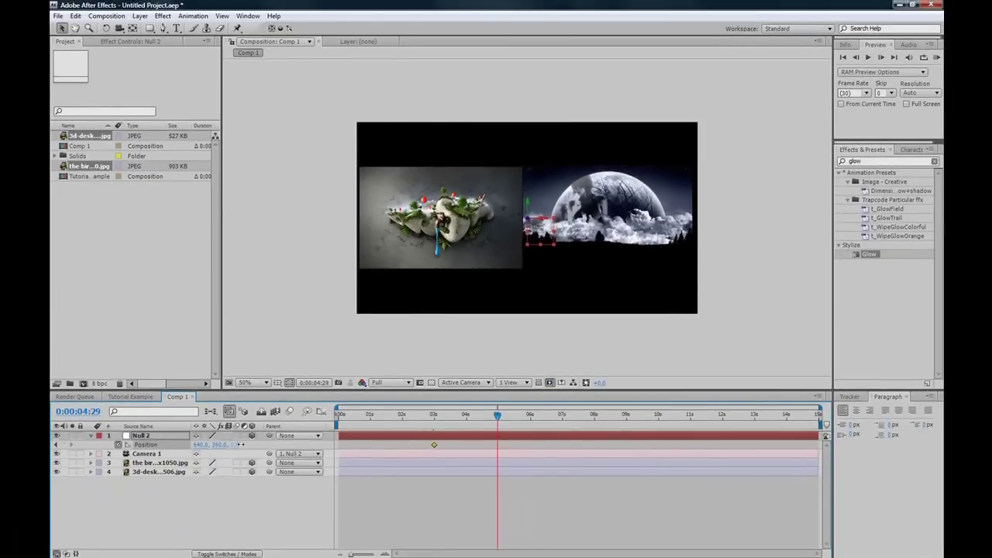
At 0:00:04:29, set Null 2's Position to 317, 360, 934 so the desk image fills the frame.
drag(241, 444, 545, 196)
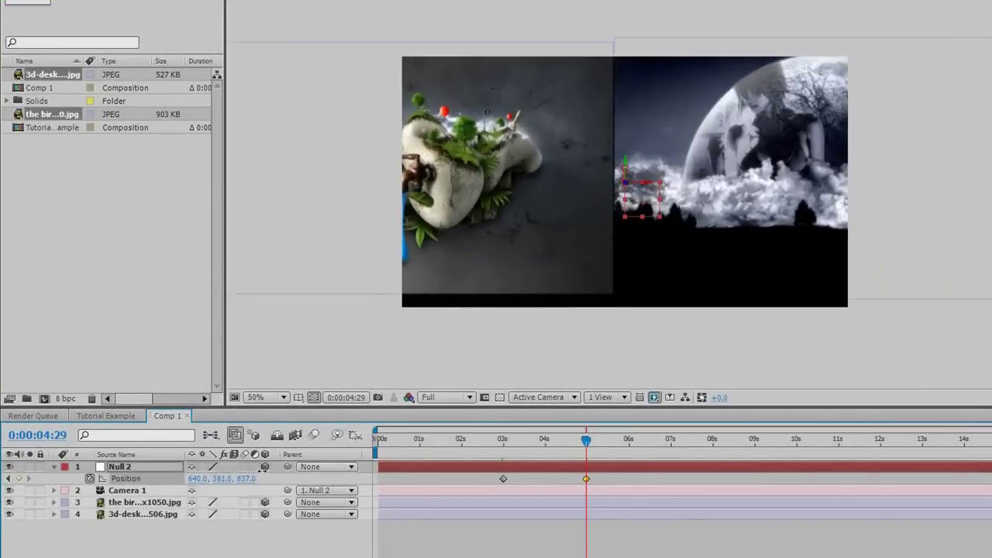
drag(220, 444, 257, 442)
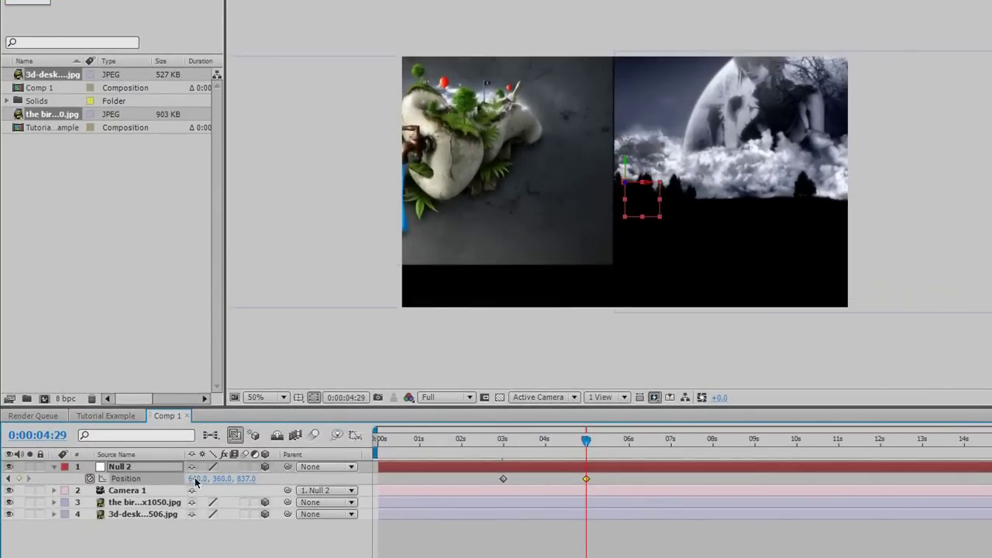
drag(198, 479, 2, 474)
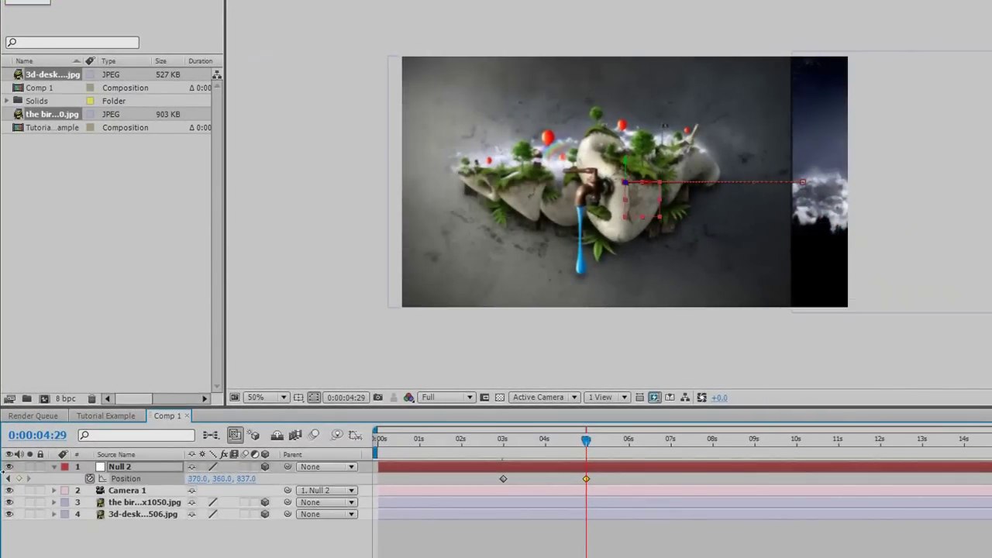
drag(193, 479, 155, 481)
drag(246, 479, 309, 474)
click(587, 350)
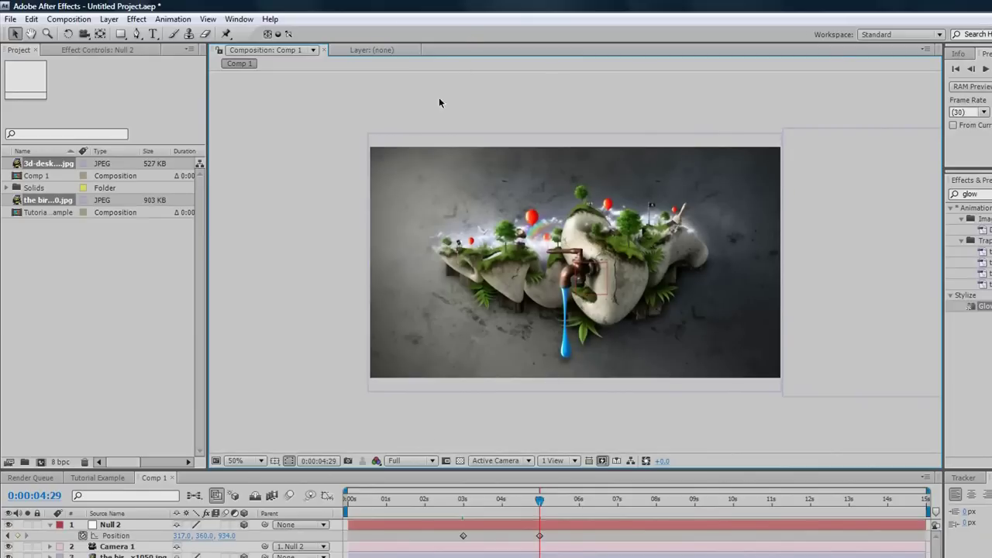
click(395, 134)
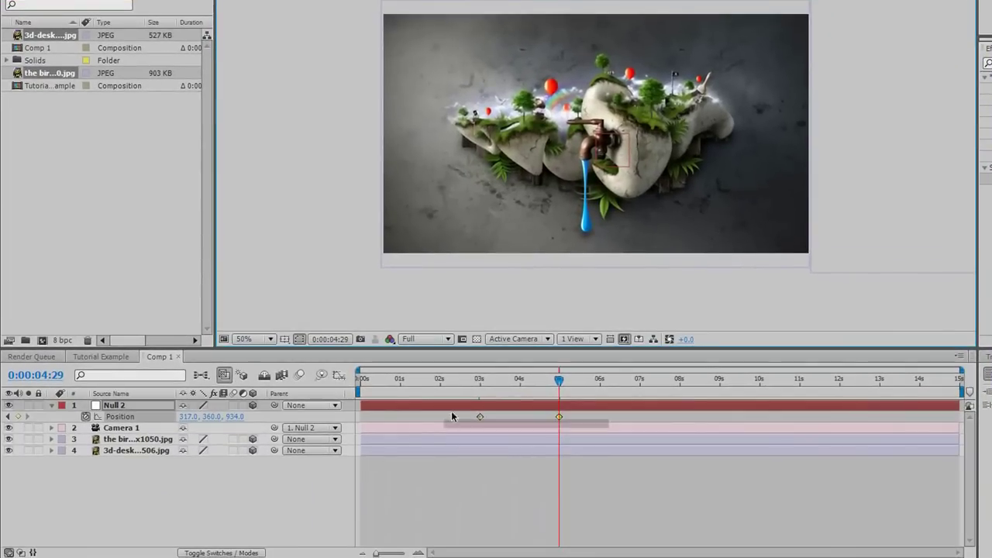
Apply Keyframe Assistant > Easy Ease to both of Null 2's Position keyframes.
click(463, 535)
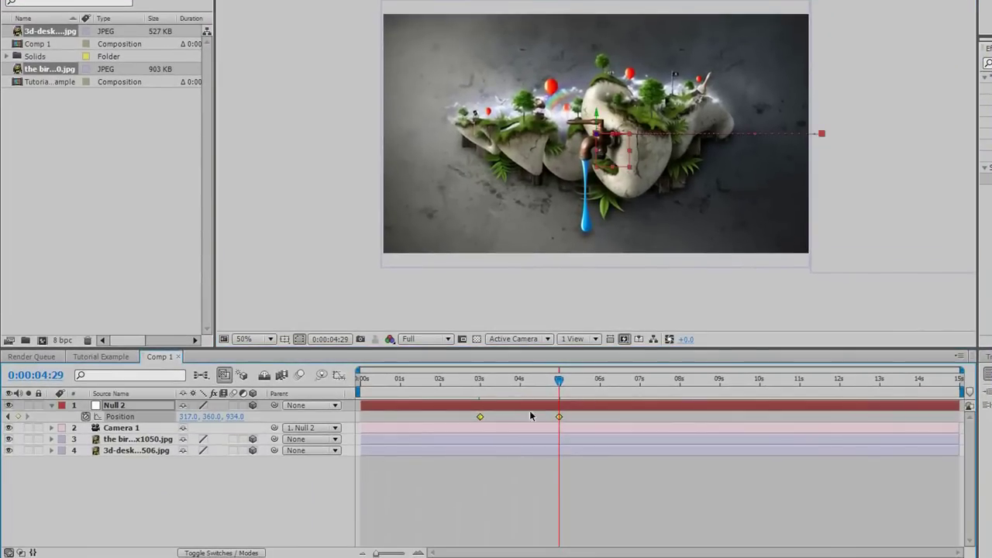
right_click(480, 416)
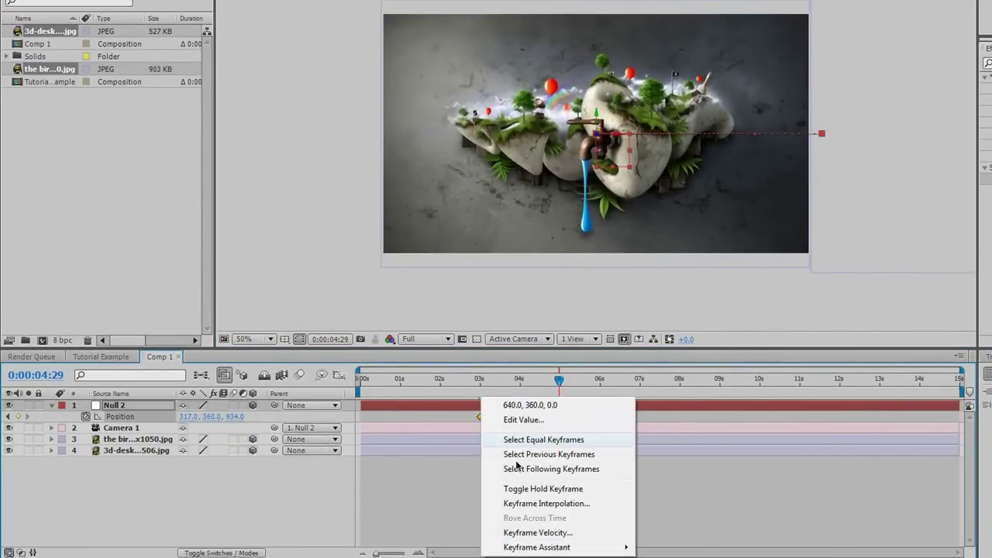
mouse_move(527, 547)
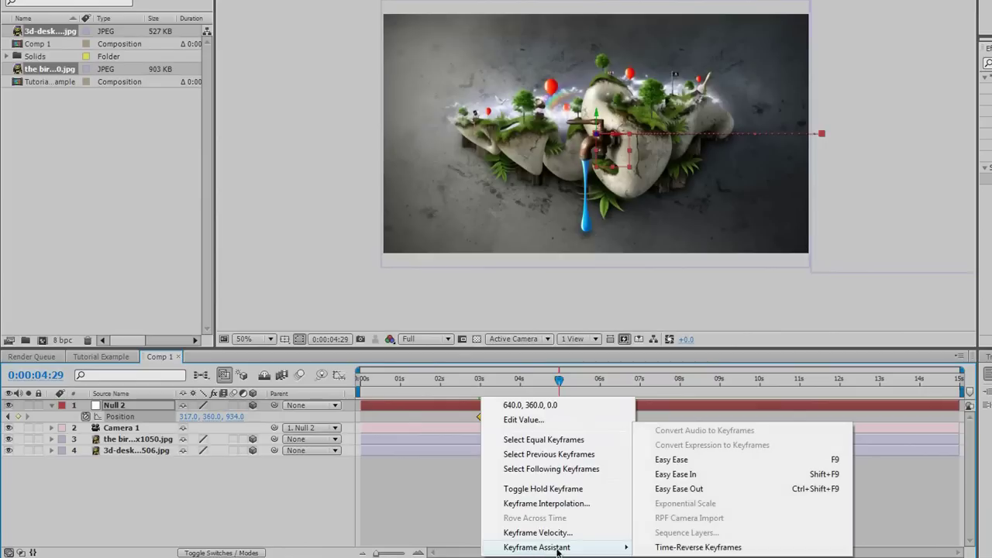
click(673, 461)
Scrub the timeline to preview the eased zoom into the desk image, ending near 4:27.
drag(478, 380, 559, 383)
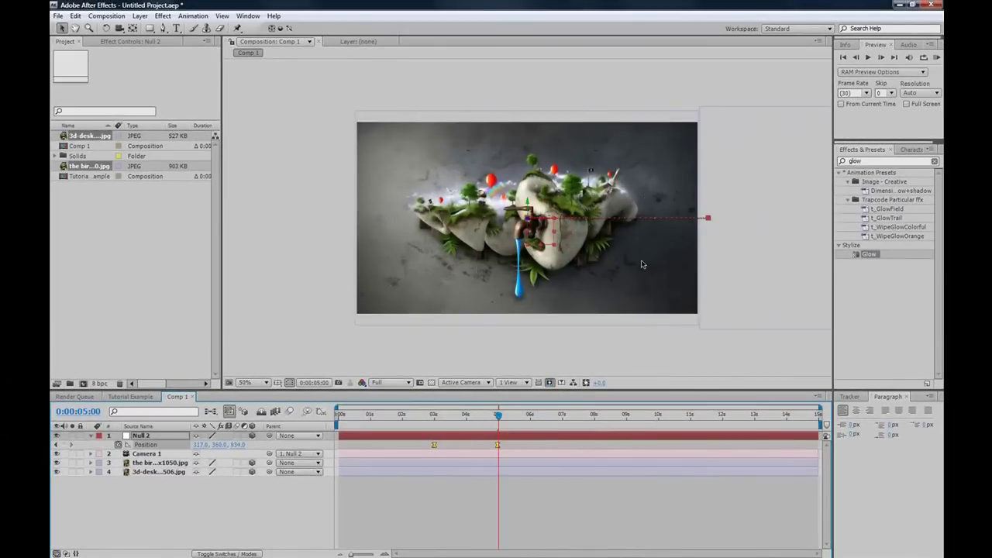
click(648, 366)
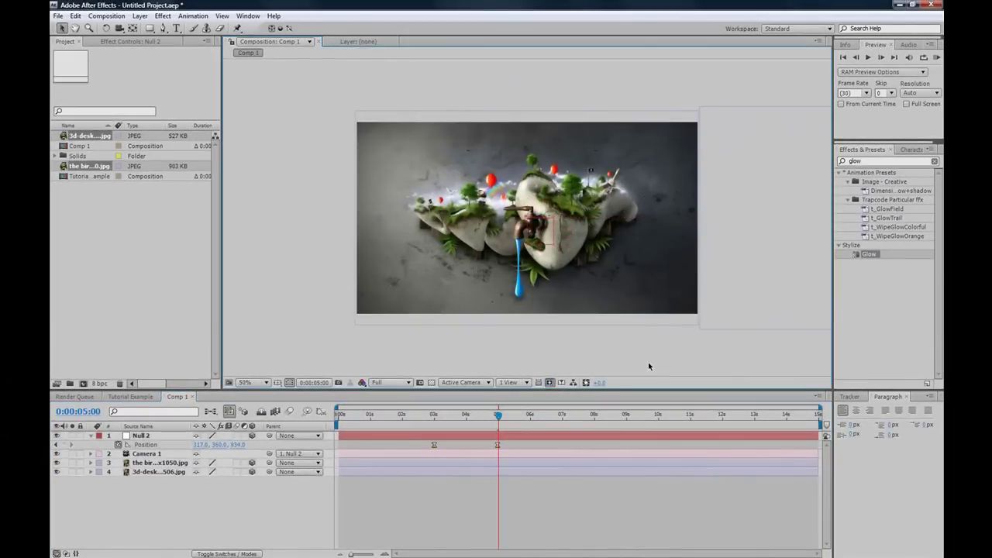
mouse_move(502, 423)
mouse_down()
mouse_move(555, 423)
mouse_move(394, 422)
mouse_move(500, 419)
mouse_up()
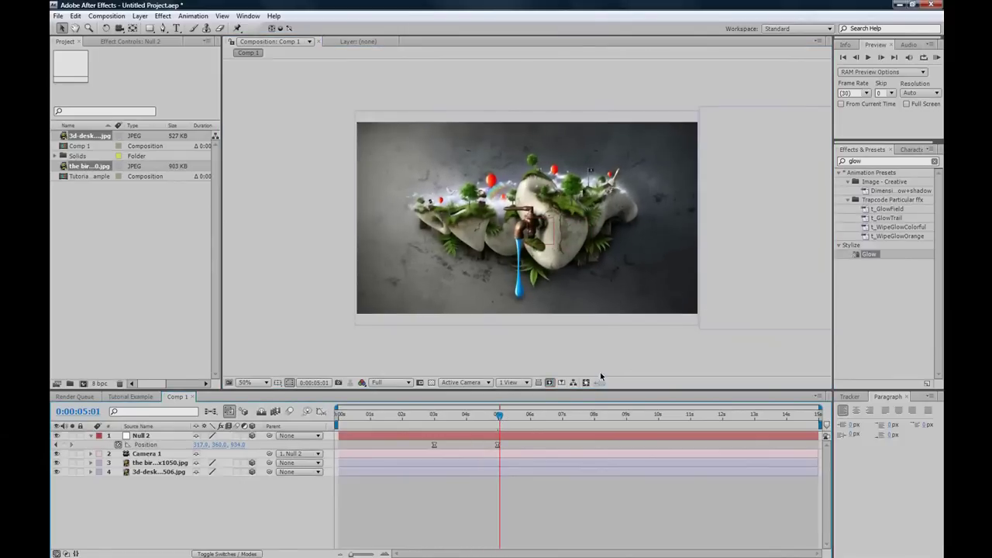
mouse_move(502, 420)
mouse_down()
mouse_move(445, 418)
mouse_move(497, 419)
mouse_up()
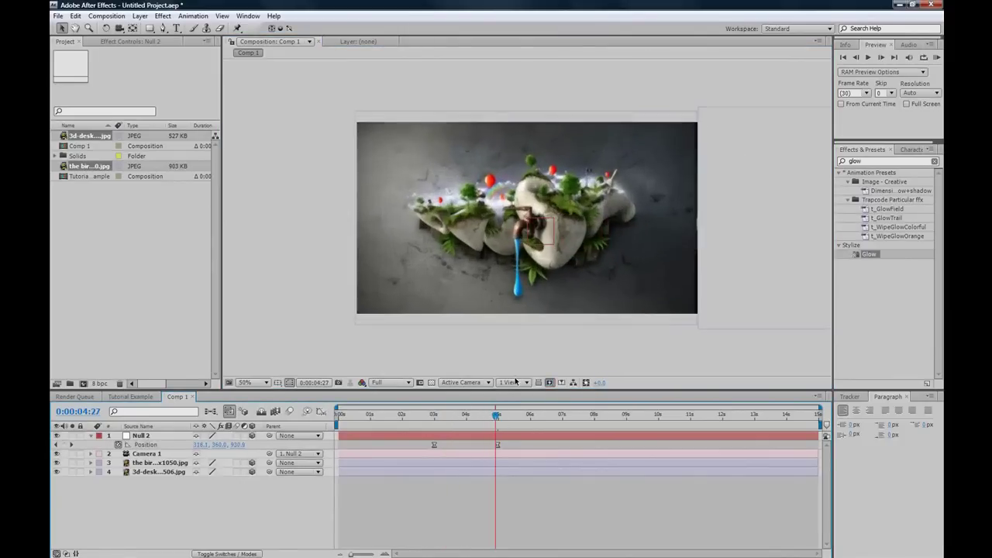
Trim the moon image layer (layer 3) so its duration bar ends at about 0:00:04:27.
click(164, 473)
click(173, 464)
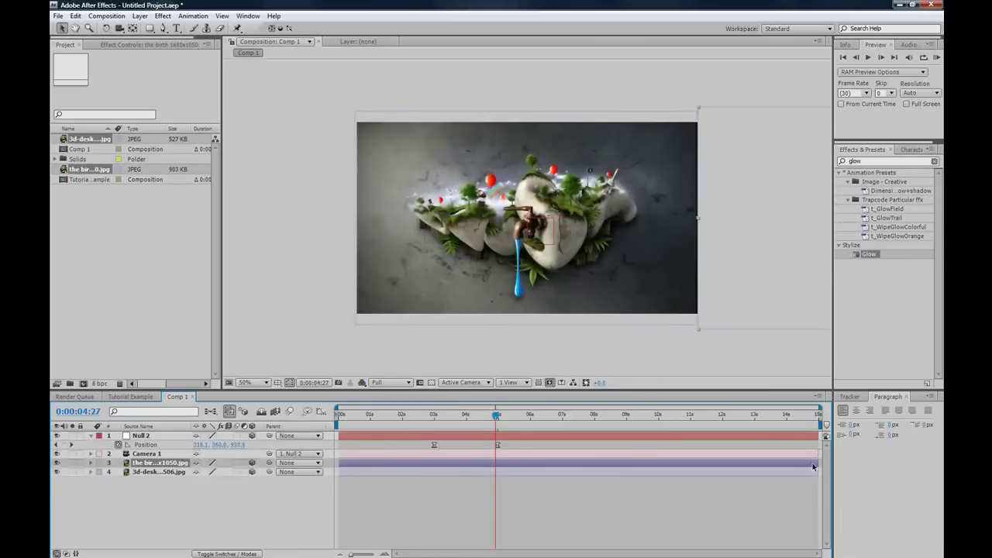
drag(811, 462, 502, 463)
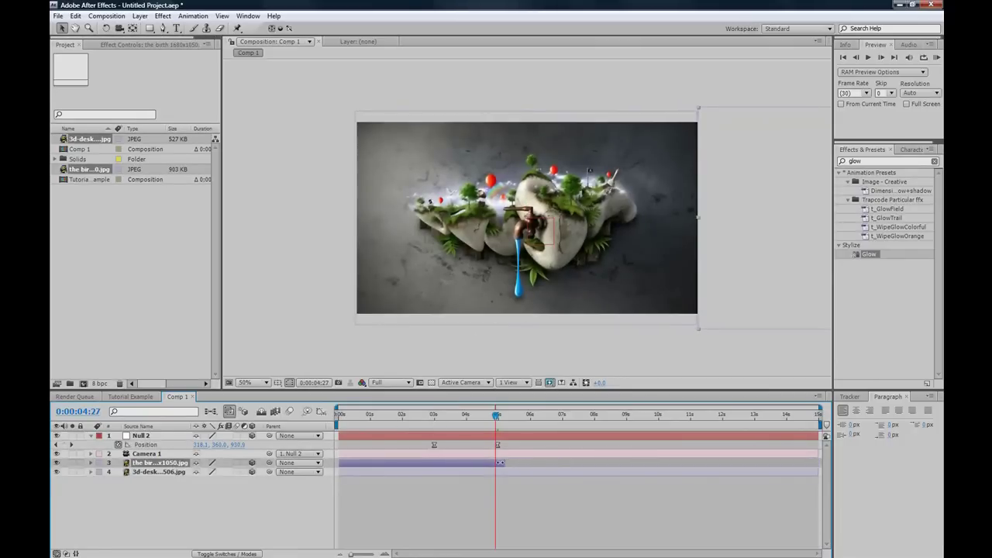
drag(497, 419, 501, 419)
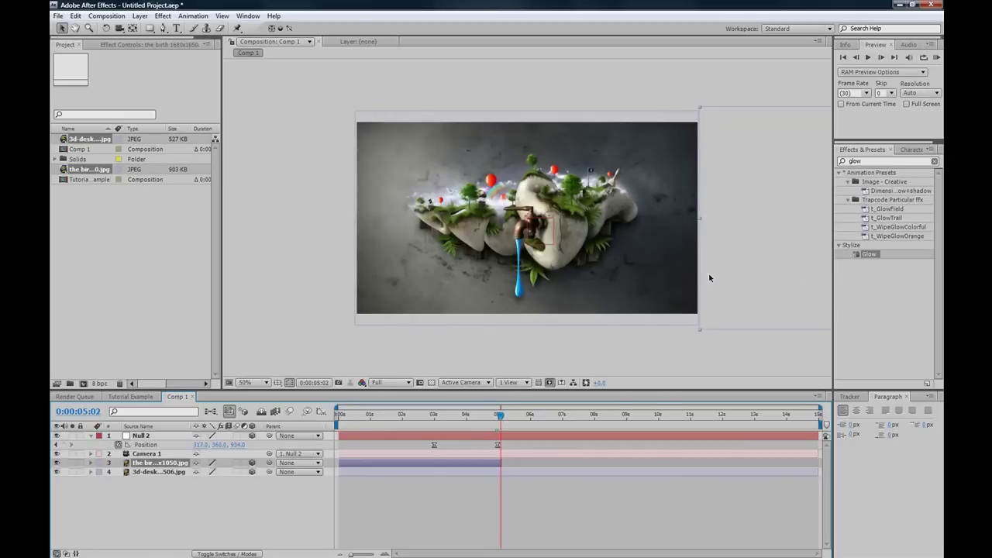
click(670, 90)
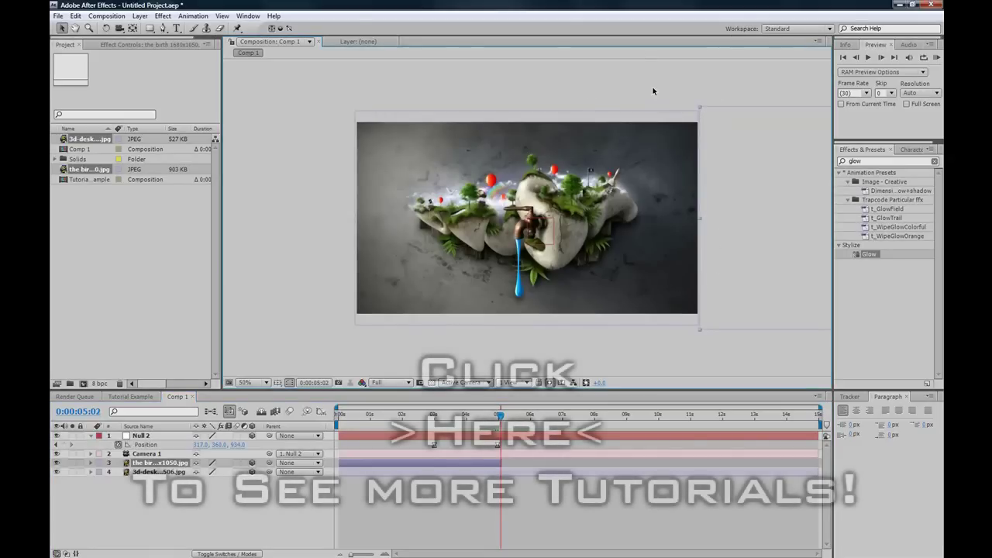
mouse_move(500, 418)
mouse_down()
mouse_move(383, 419)
mouse_move(486, 419)
mouse_up()
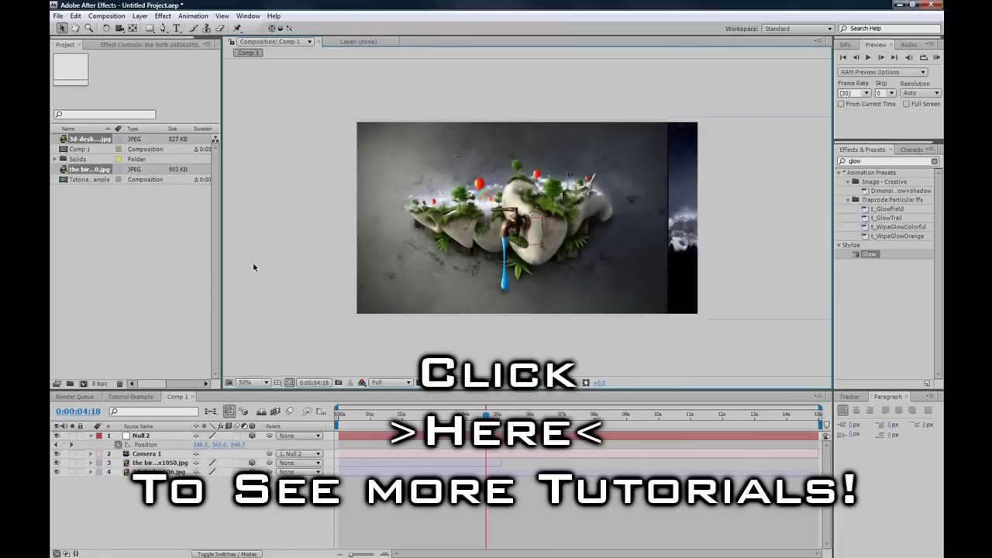